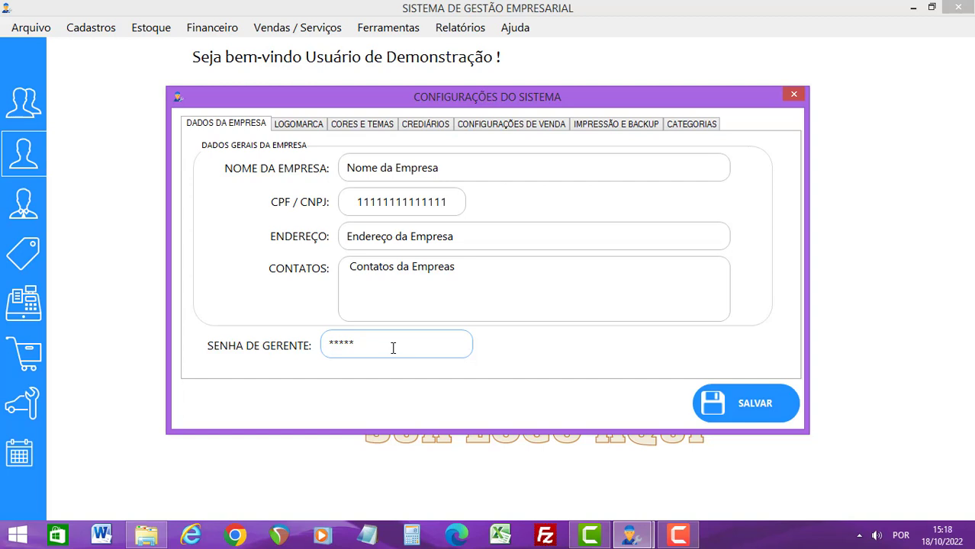
# Step: Save the company's general data and manager password settings, and dismiss the confirmation
pyautogui.click(741, 405)
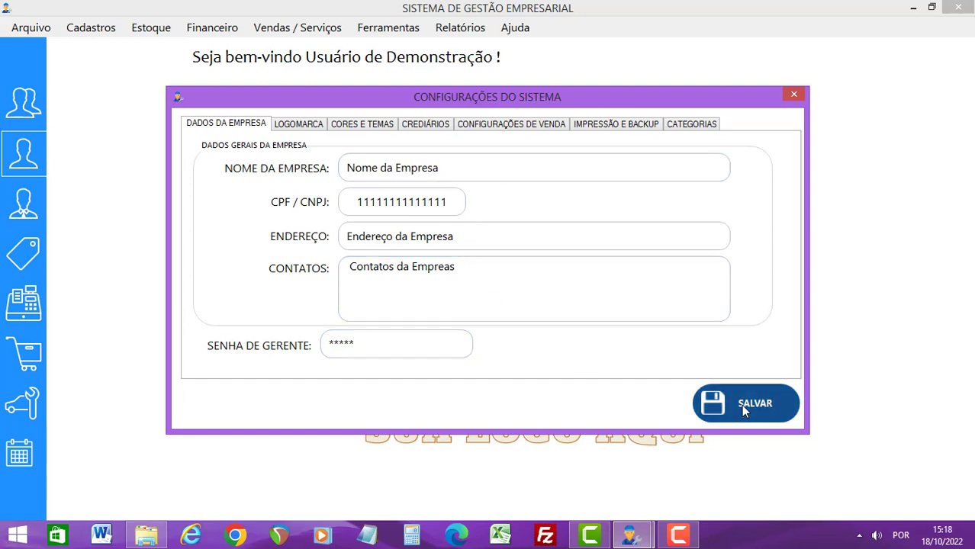
pyautogui.click(557, 322)
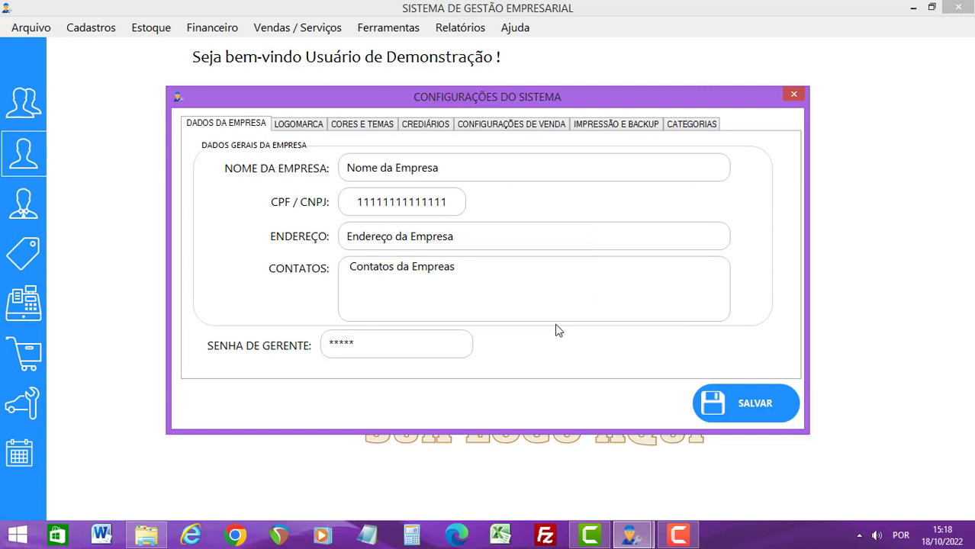
# Step: Set the company logo to LOGO DE EXEMPLO.jpg from the desktop and save the configuration
pyautogui.click(315, 128)
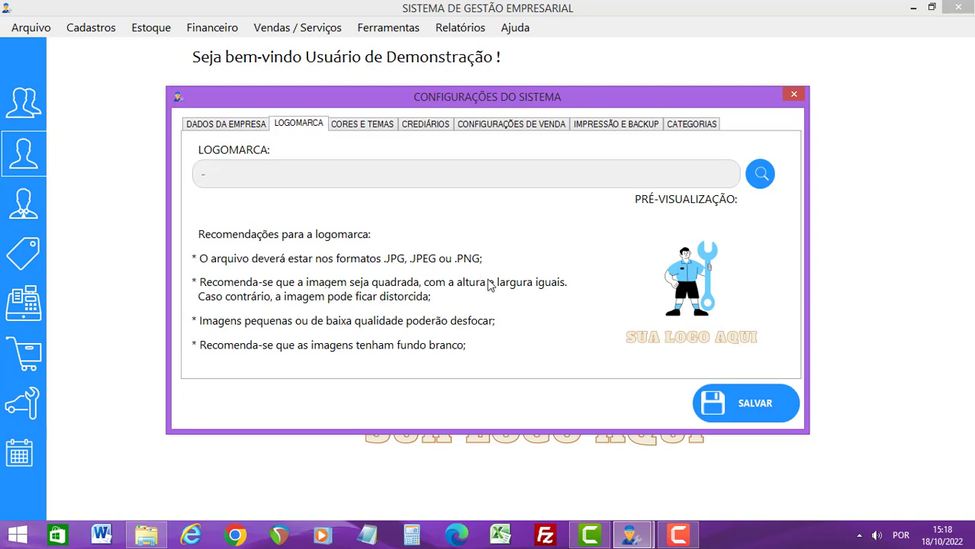
pyautogui.click(761, 175)
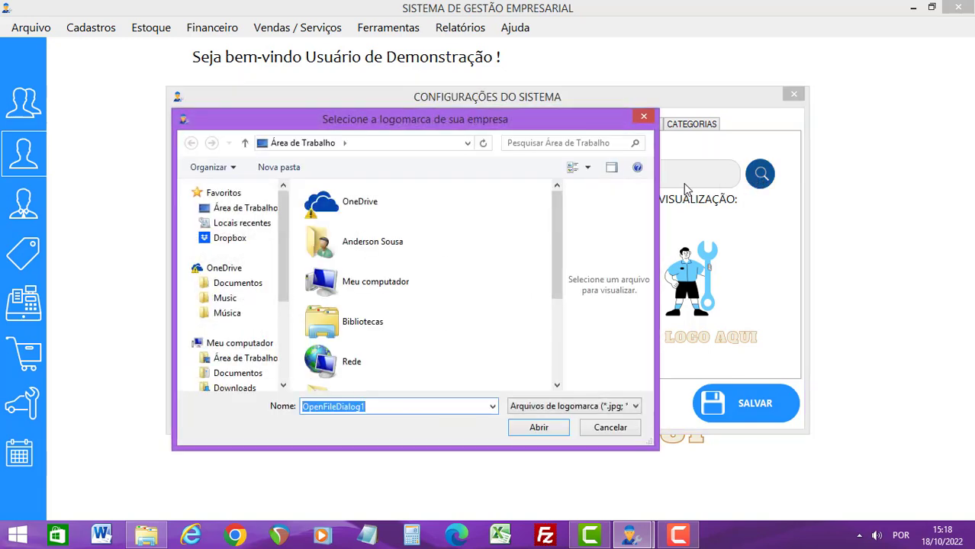
pyautogui.scroll(-3, 550, 287)
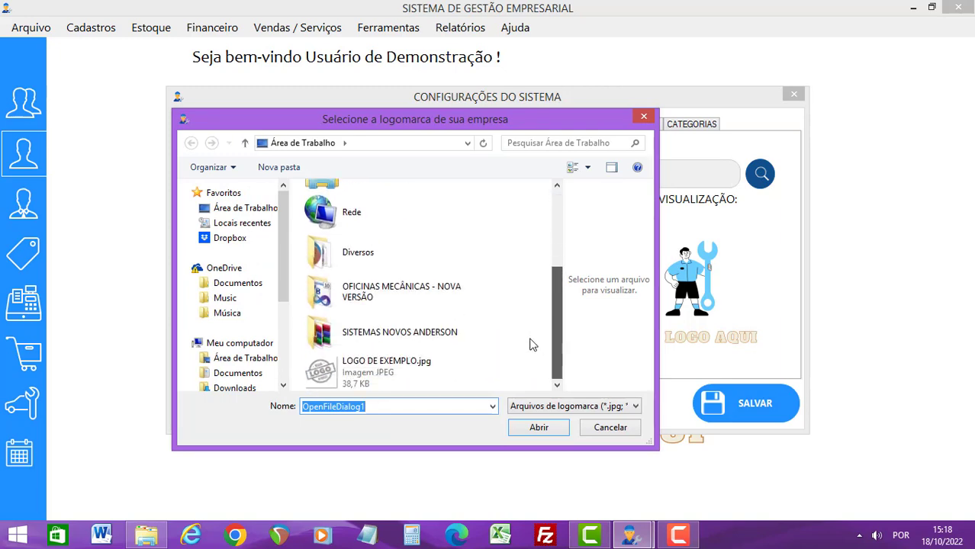
pyautogui.click(372, 389)
pyautogui.doubleClick(372, 390)
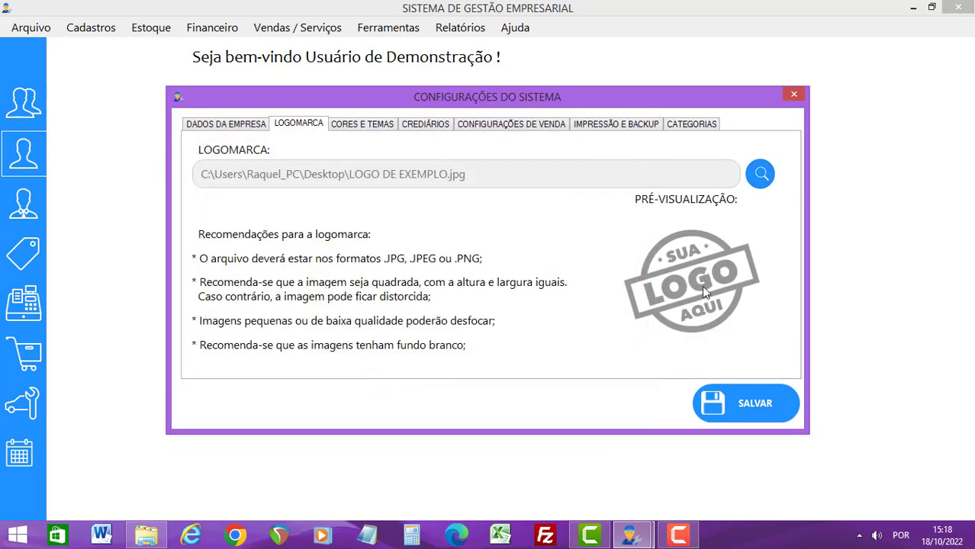
pyautogui.click(734, 405)
pyautogui.click(564, 315)
pyautogui.moveTo(695, 95)
pyautogui.mouseDown()
pyautogui.moveTo(281, 103)
pyautogui.moveTo(477, 138)
pyautogui.moveTo(744, 131)
pyautogui.moveTo(687, 105)
pyautogui.mouseUp()
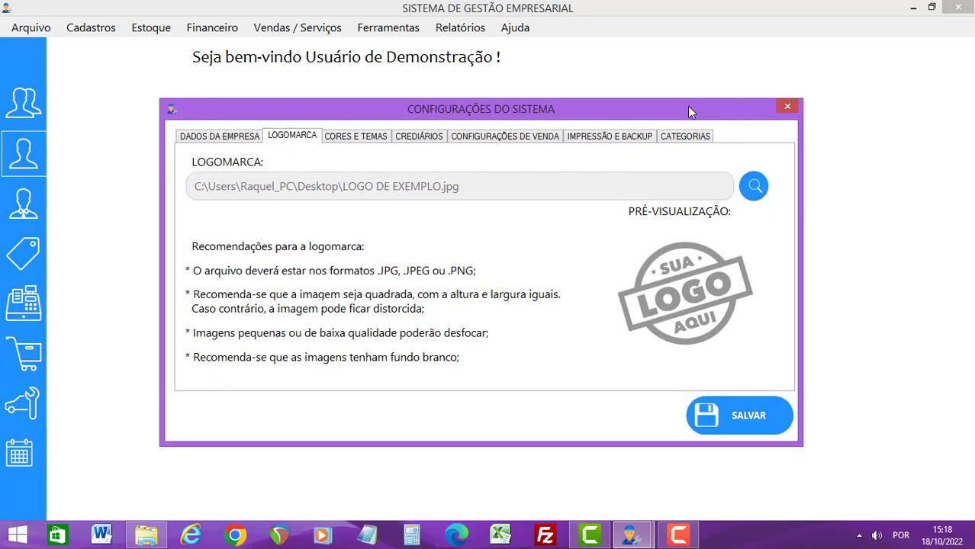
# Step: Set the colour of the system's buttons to DarkGray
pyautogui.click(374, 140)
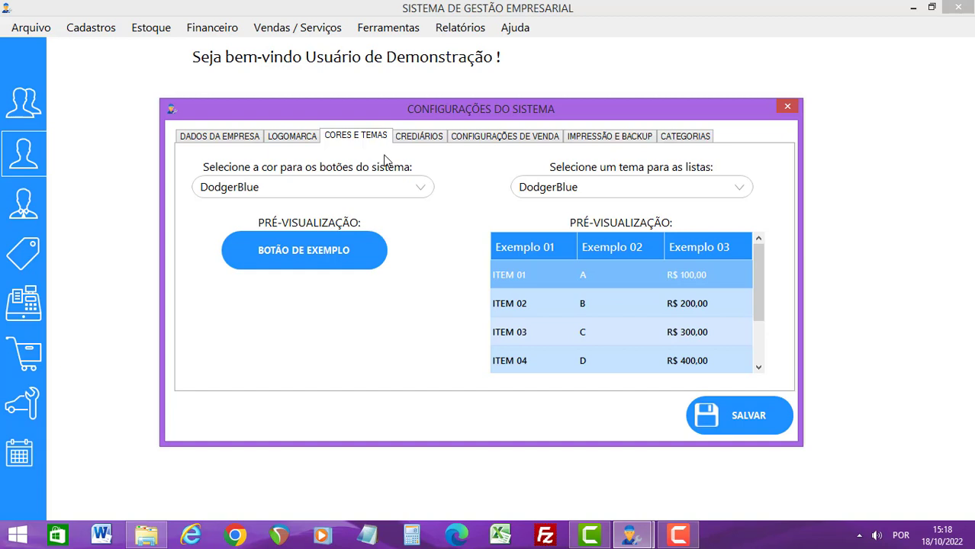
pyautogui.click(425, 191)
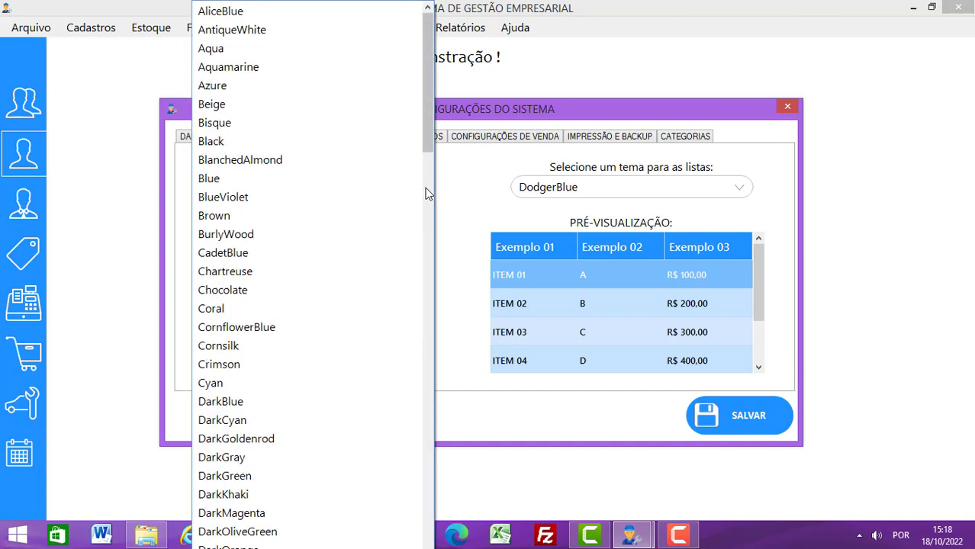
pyautogui.click(281, 460)
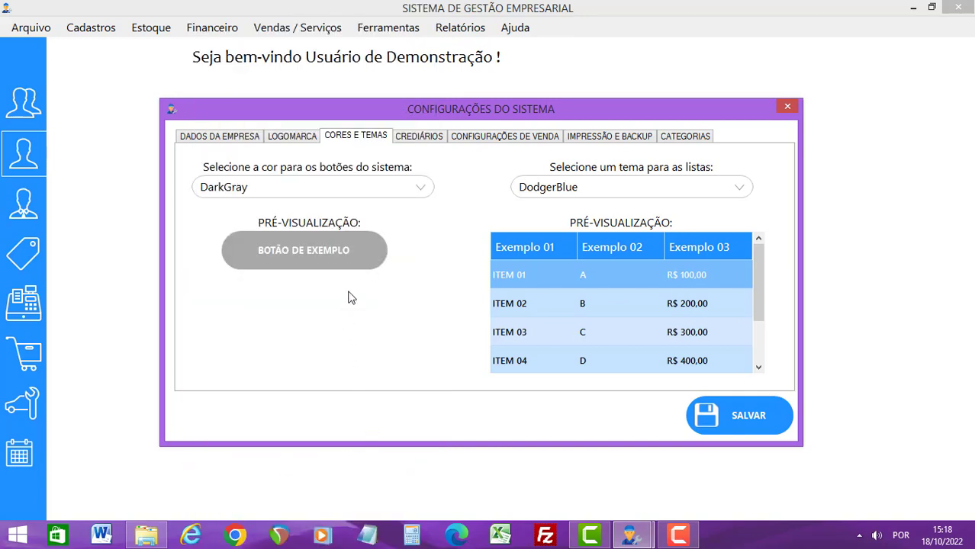
# Step: Preview the Navy list theme, choose Teal for the lists instead, and save the configuration
pyautogui.click(647, 187)
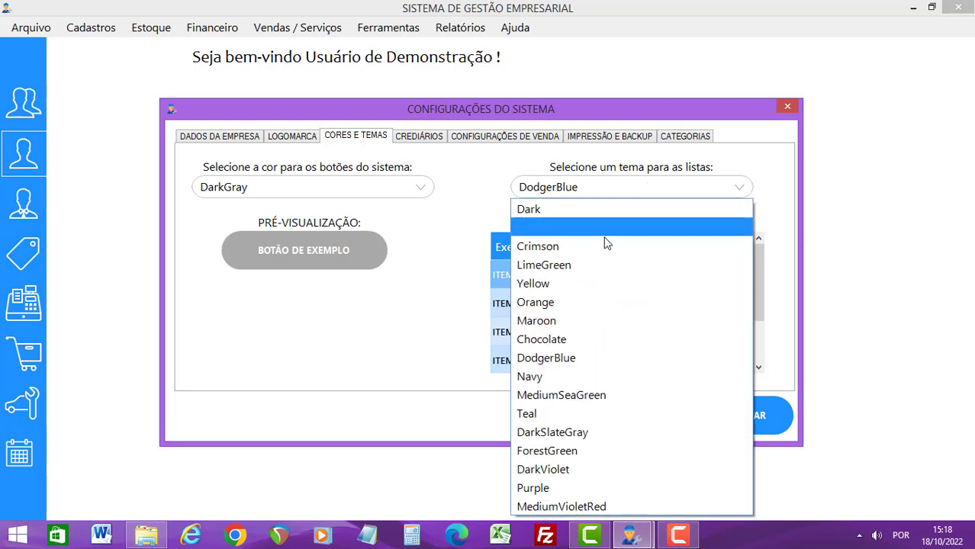
pyautogui.click(563, 379)
pyautogui.click(654, 190)
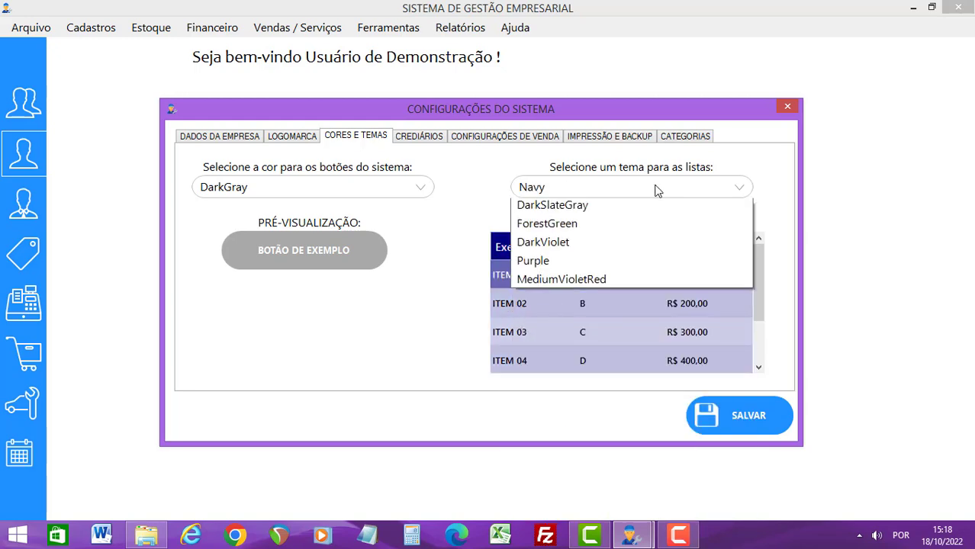
pyautogui.click(539, 415)
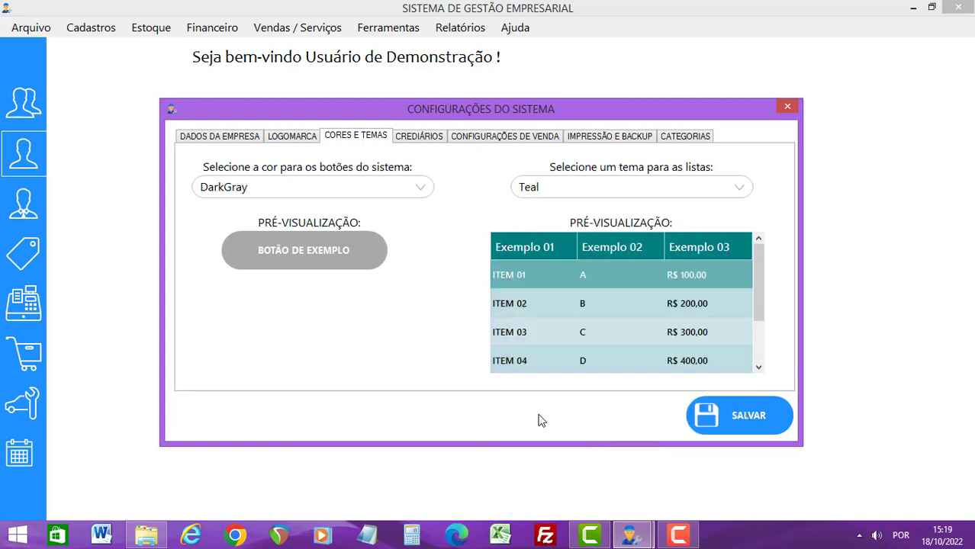
pyautogui.click(727, 425)
pyautogui.click(571, 320)
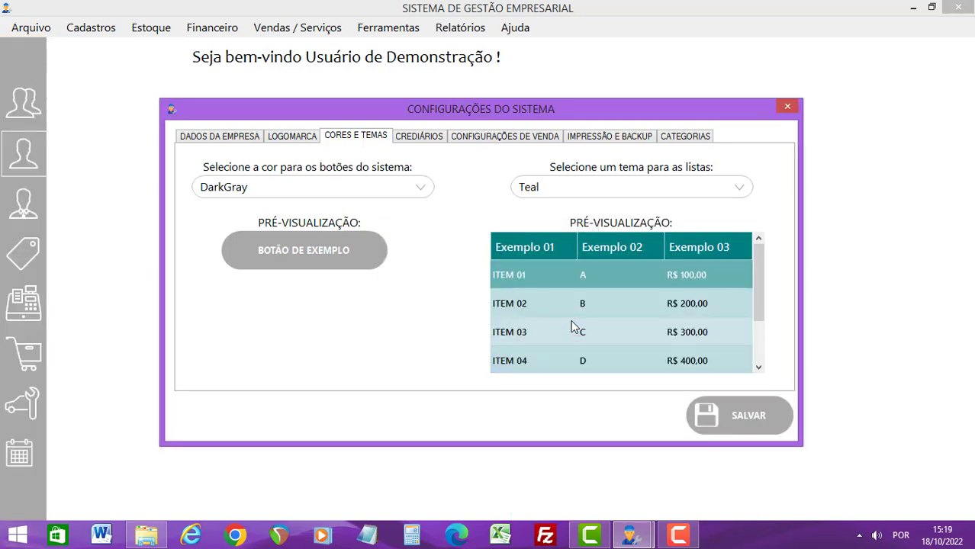
pyautogui.moveTo(29, 338)
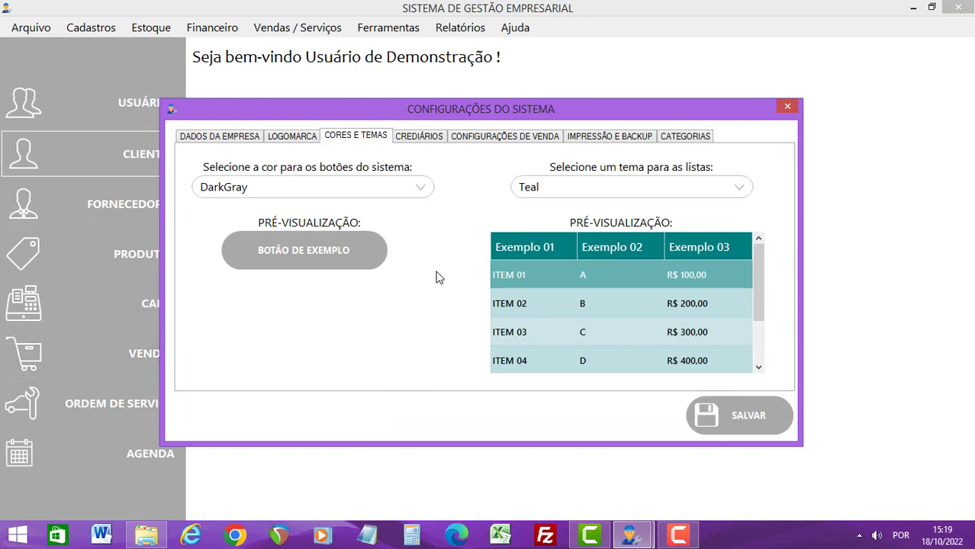
# Step: In the sales settings, switch editing of the product value at sale time to NÃO and back to SIM
pyautogui.click(419, 137)
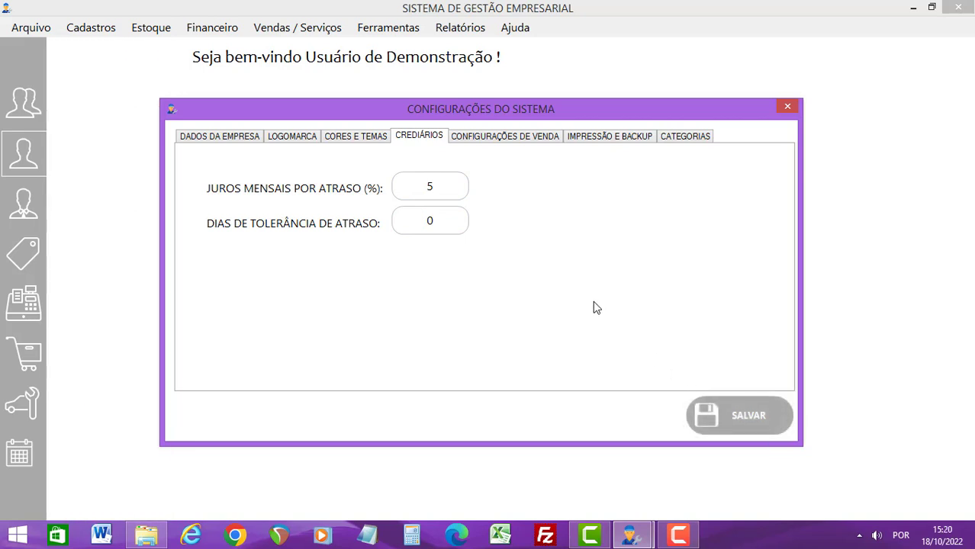
pyautogui.click(525, 140)
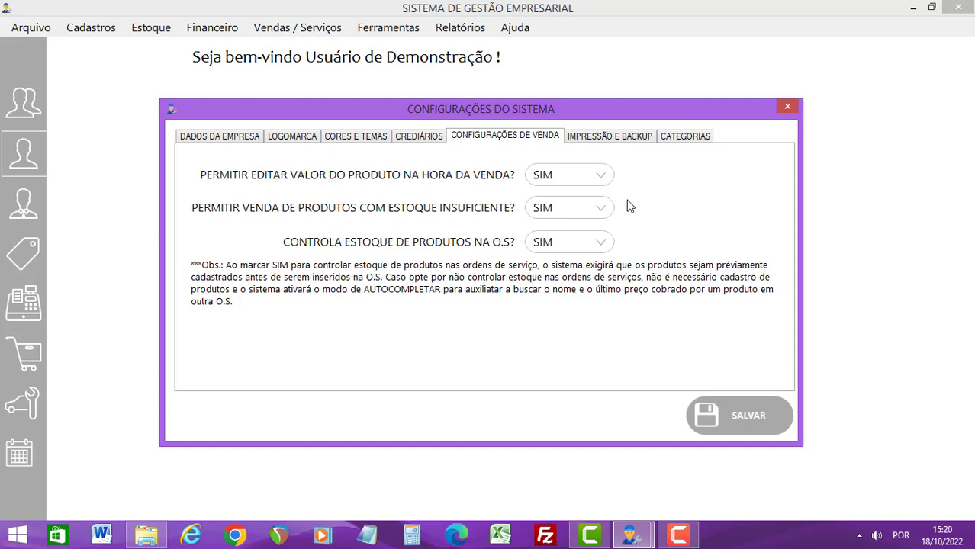
pyautogui.click(596, 181)
pyautogui.click(579, 218)
pyautogui.click(594, 180)
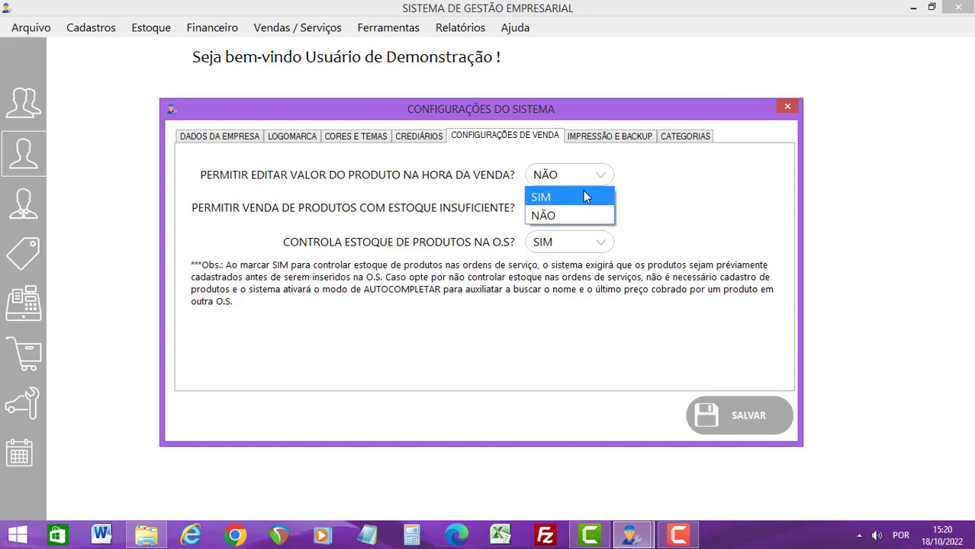
pyautogui.click(585, 197)
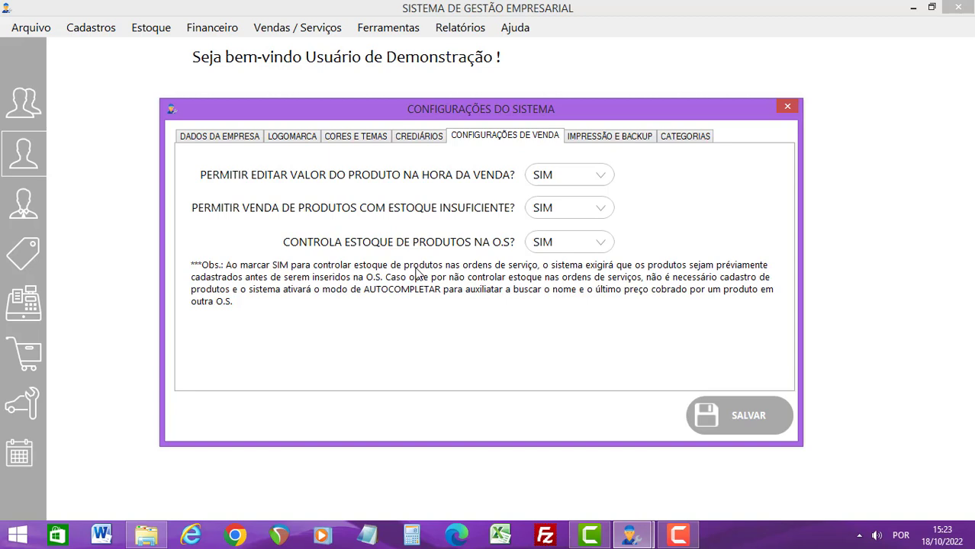
# Step: Choose the desktop (Área de Trabalho) as the backup destination directory
pyautogui.click(621, 138)
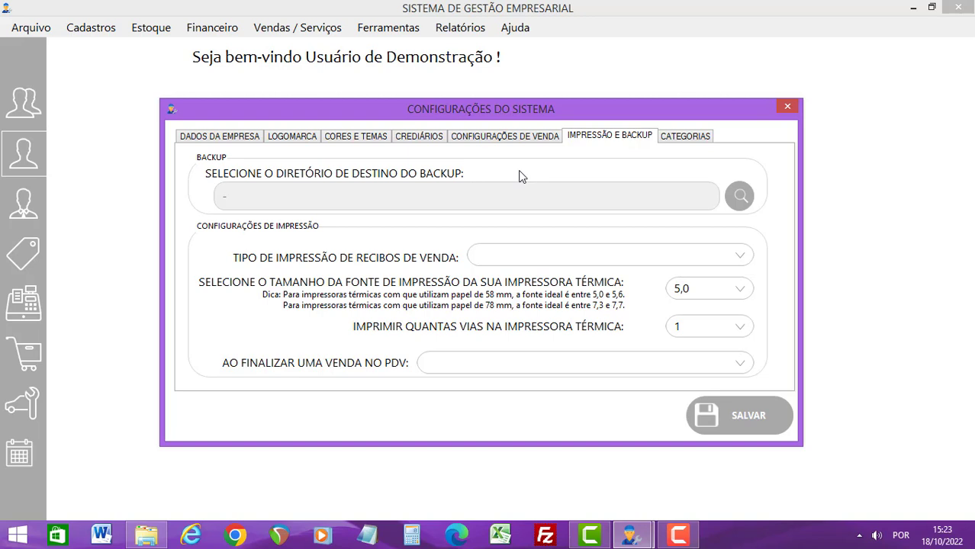
pyautogui.click(739, 196)
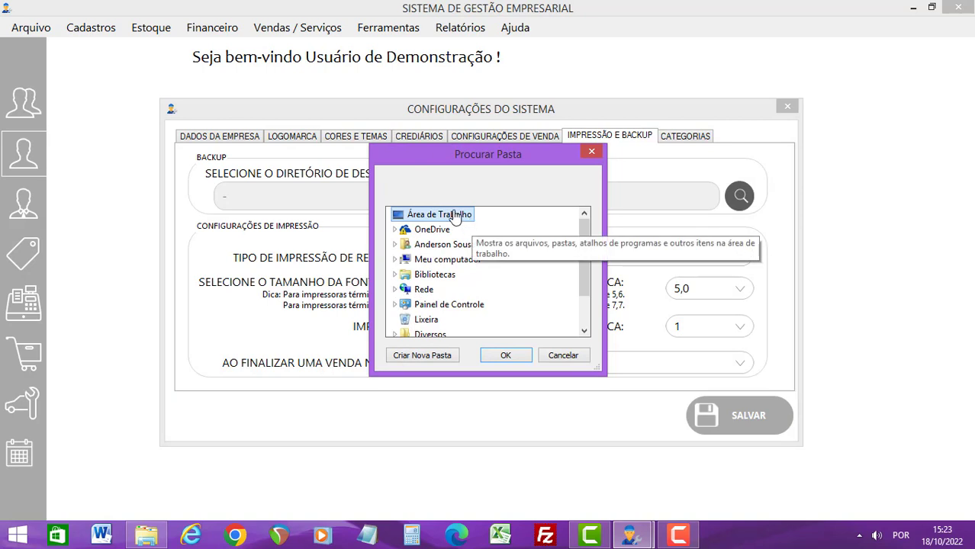
pyautogui.click(498, 357)
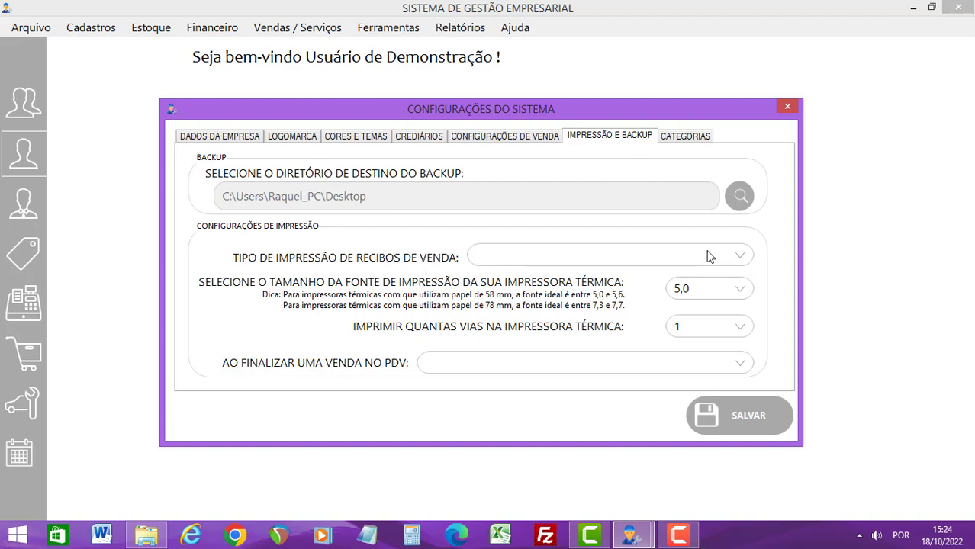
# Step: Set the sales receipt print type to IMPRESSORA TÉRMICA and the thermal printer font size to 6,0
pyautogui.click(731, 258)
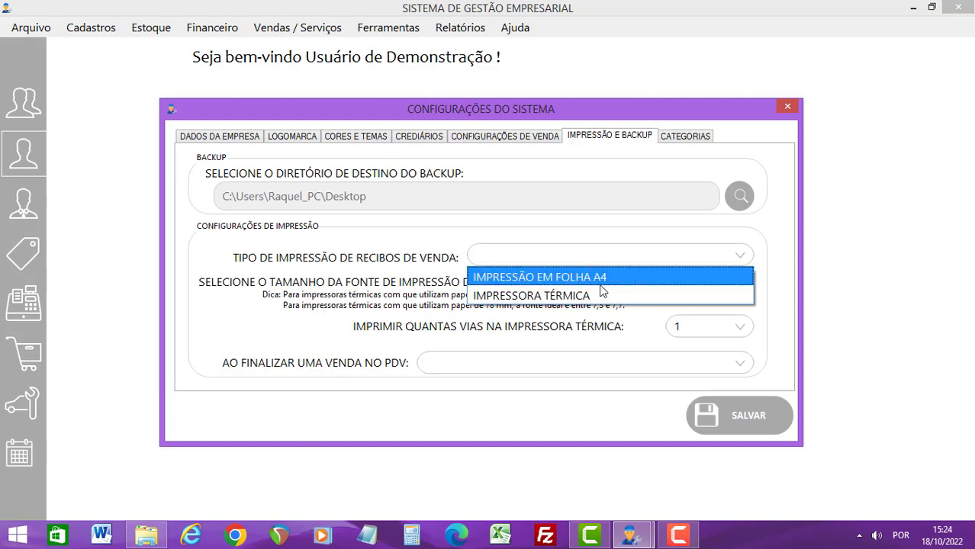
pyautogui.click(600, 297)
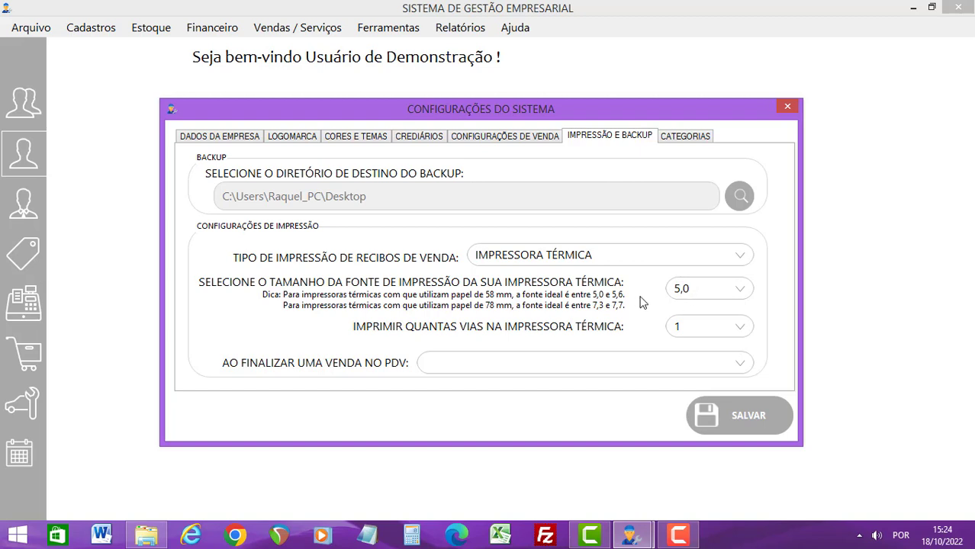
pyautogui.click(727, 290)
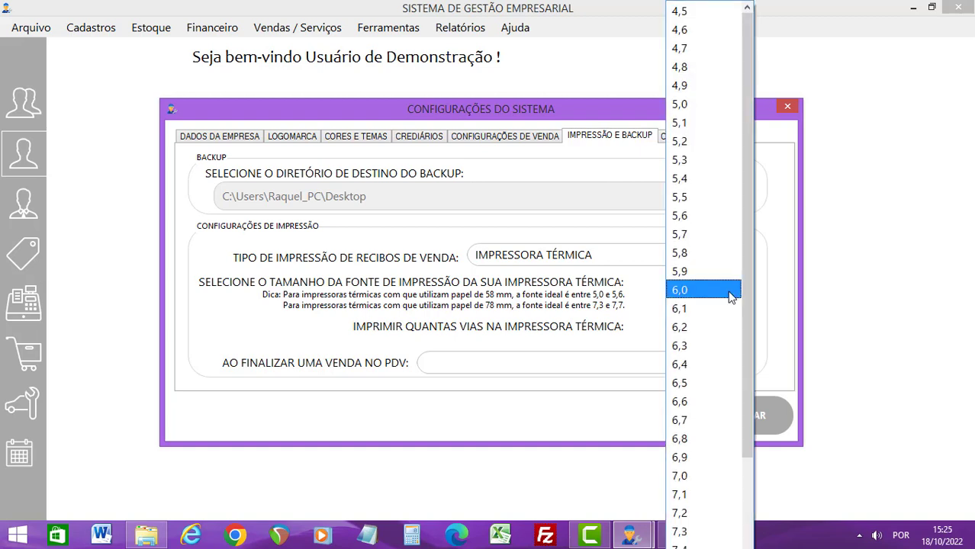
pyautogui.click(730, 297)
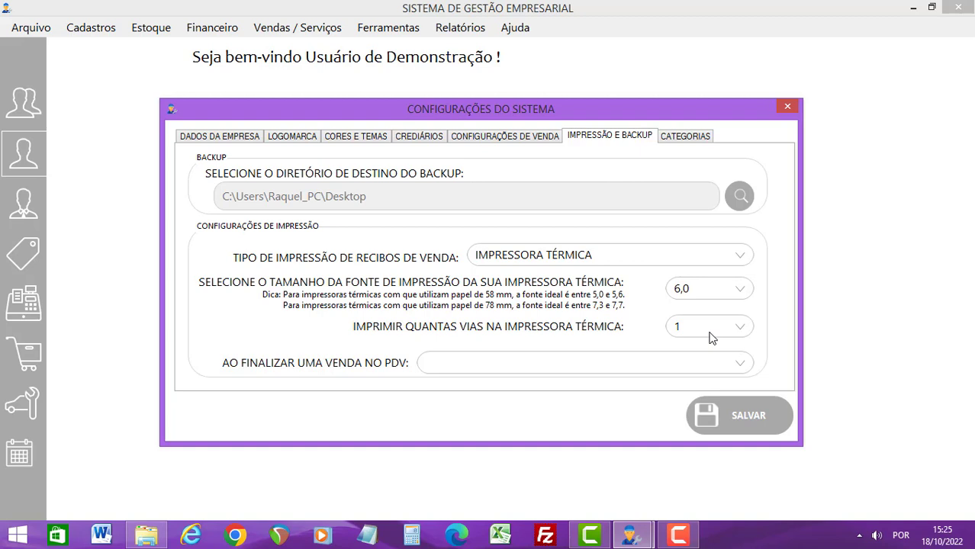
# Step: Set the action on finalizing a PDV sale to NUNCA IMPRIMIR and save the configuration
pyautogui.click(702, 363)
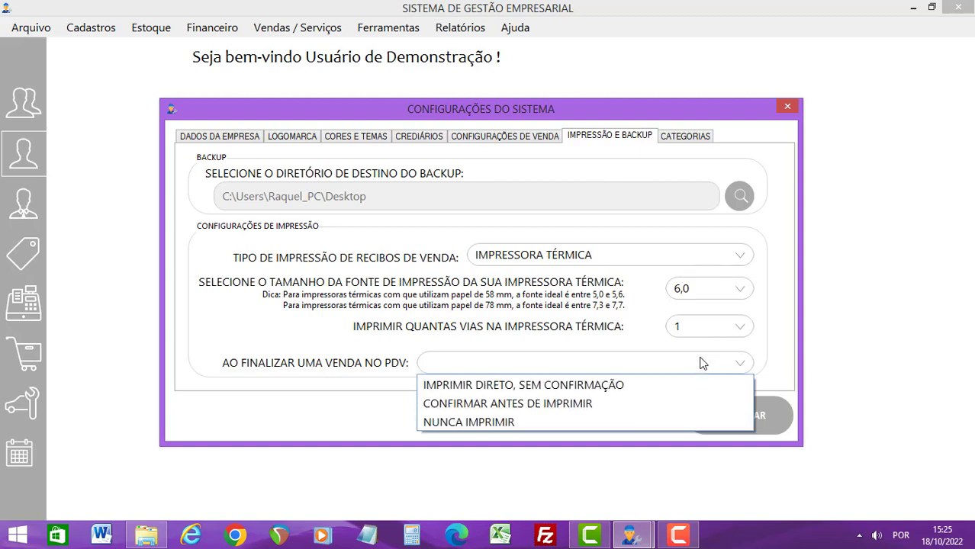
pyautogui.click(525, 422)
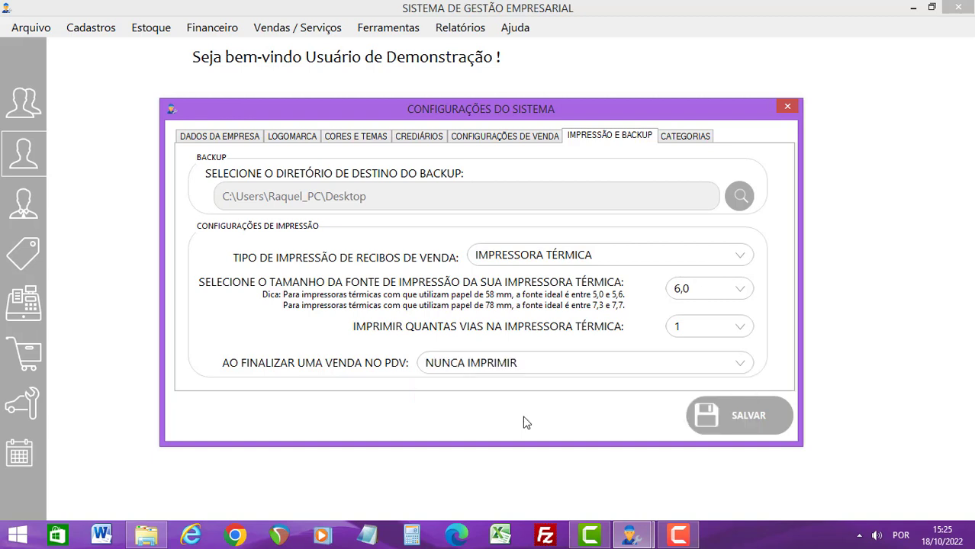
pyautogui.click(710, 417)
pyautogui.click(561, 320)
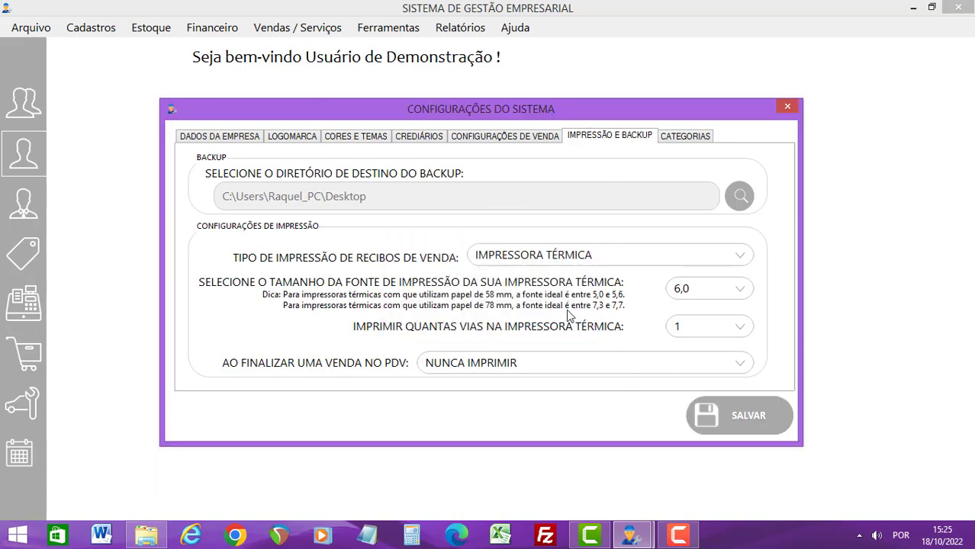
# Step: Add an expense category named EXEMPLO DE CATEGORIA
pyautogui.click(695, 140)
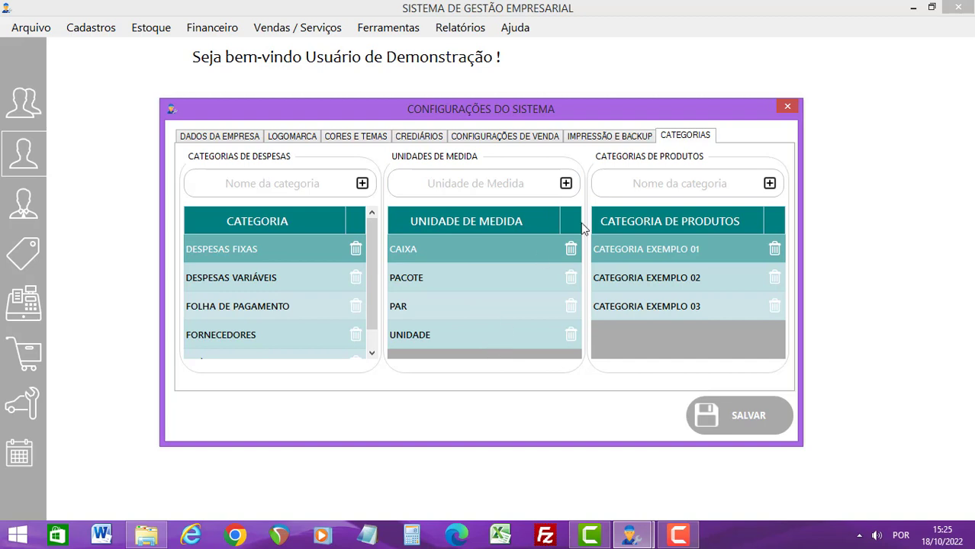
pyautogui.click(661, 183)
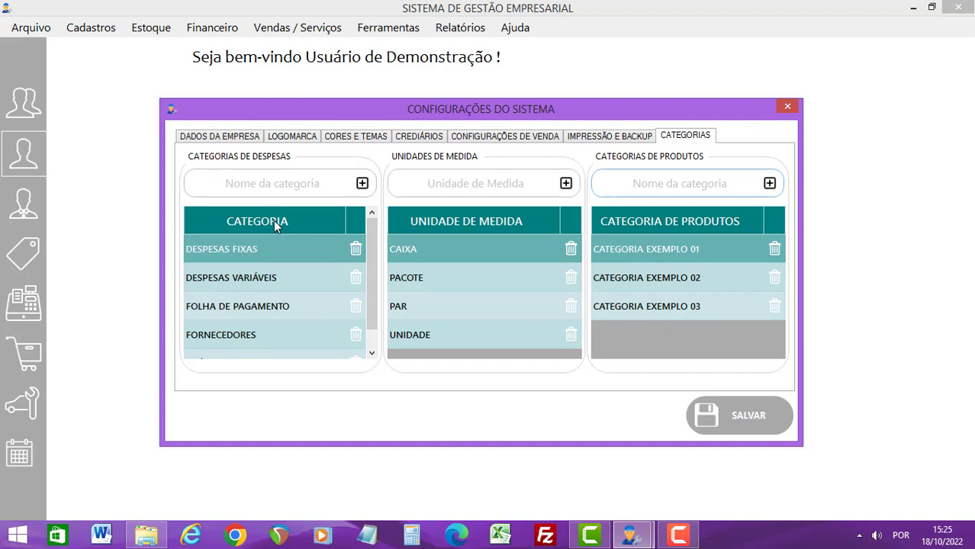
pyautogui.click(277, 189)
pyautogui.click(270, 187)
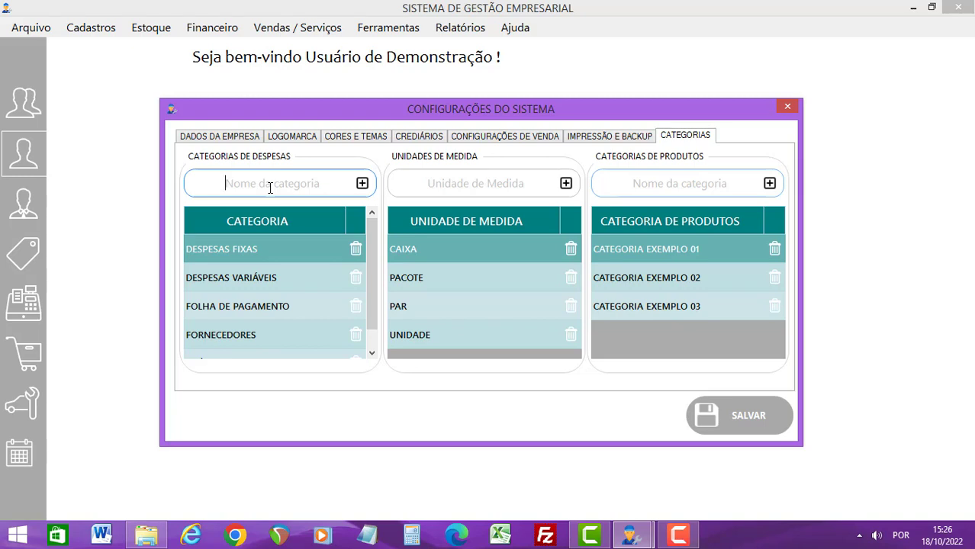
pyautogui.write('FXEMPLO DE CATEGORIA')
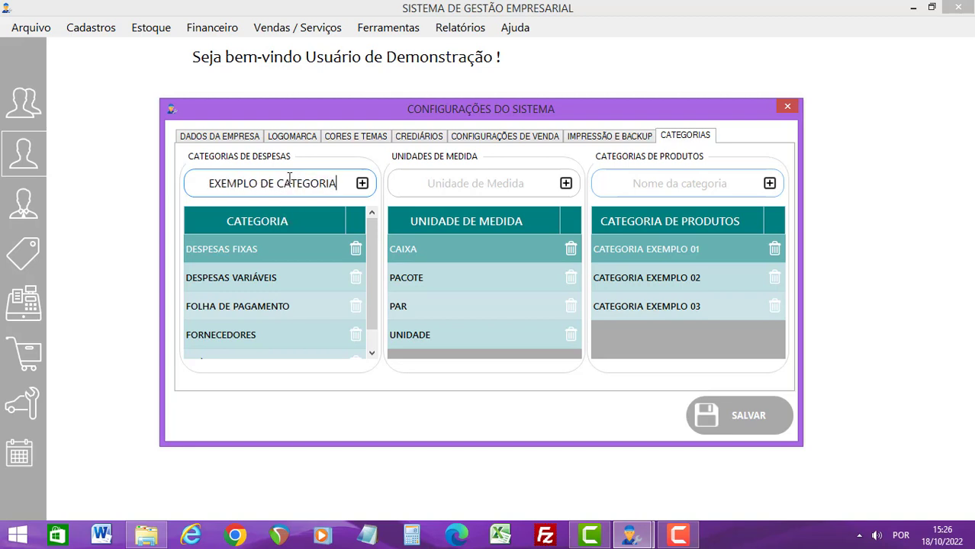
pyautogui.click(363, 184)
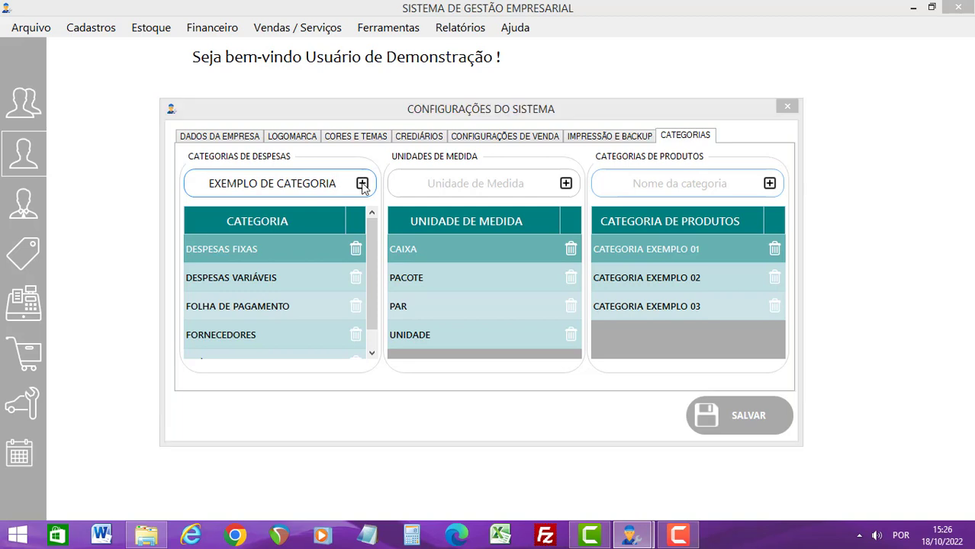
pyautogui.click(534, 319)
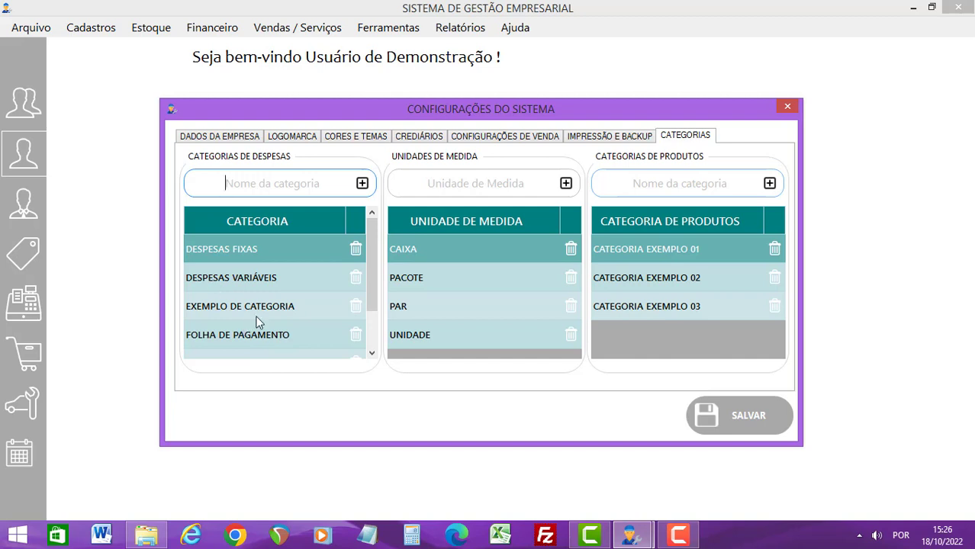
# Step: Delete the expense category EXEMPLO DE CATEGORIA and confirm the deletion
pyautogui.click(353, 307)
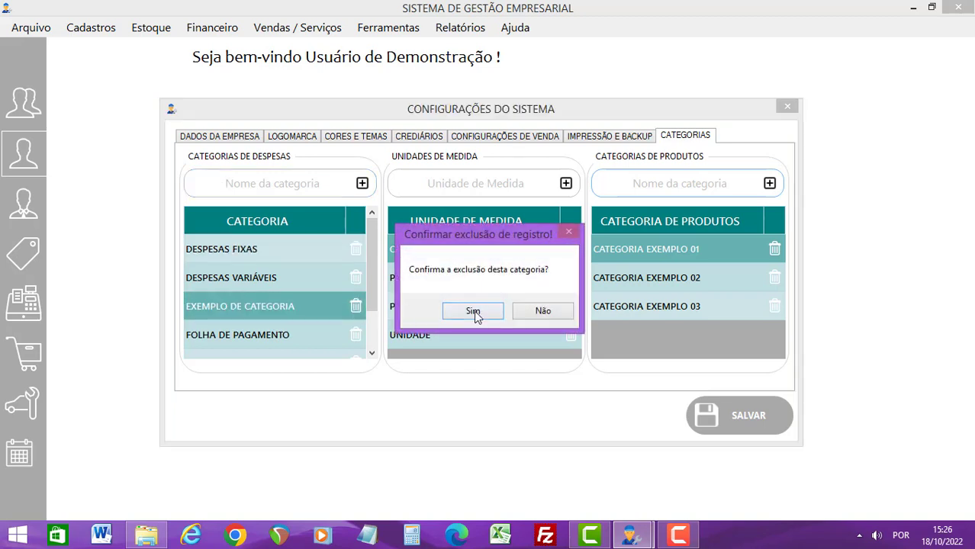
pyautogui.click(475, 311)
pyautogui.click(538, 317)
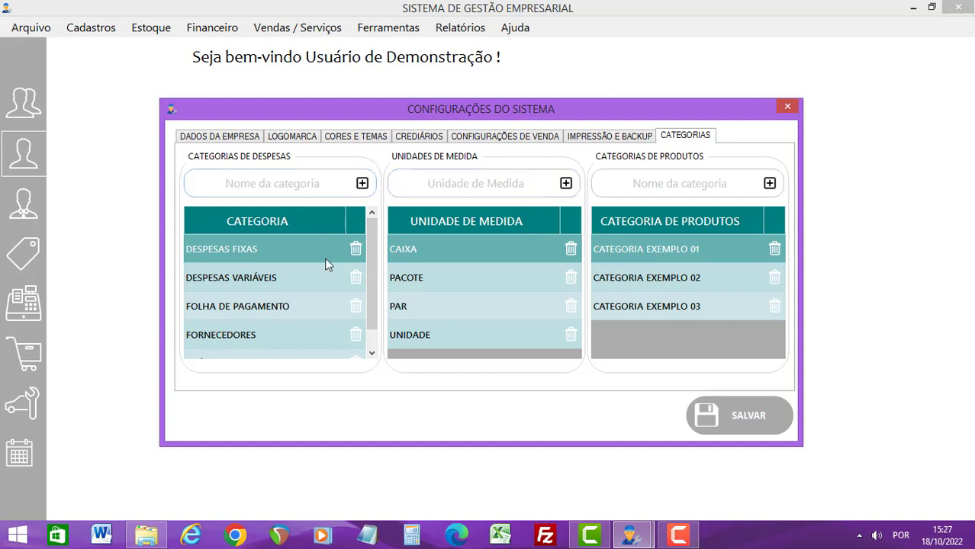
# Step: Save the system configuration and return to the company data settings
pyautogui.click(734, 418)
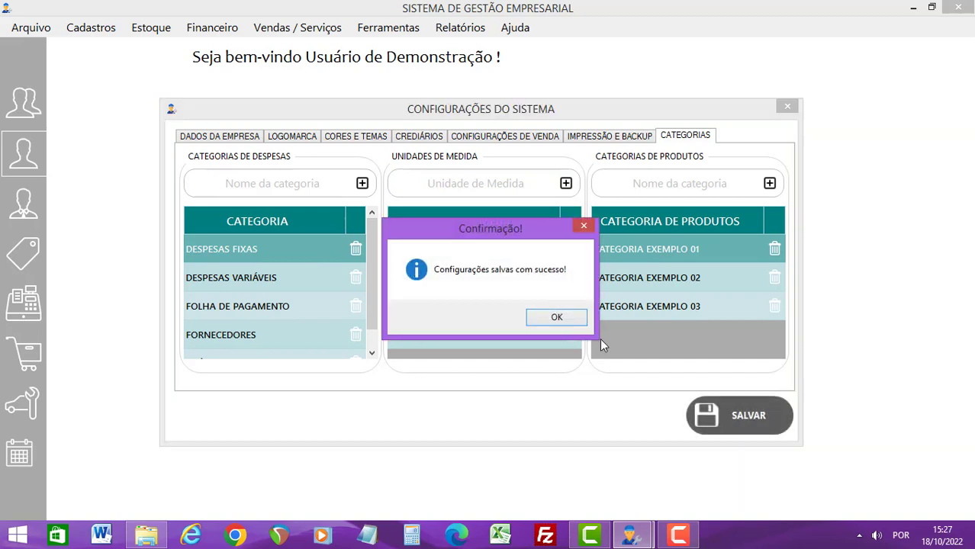
pyautogui.click(554, 318)
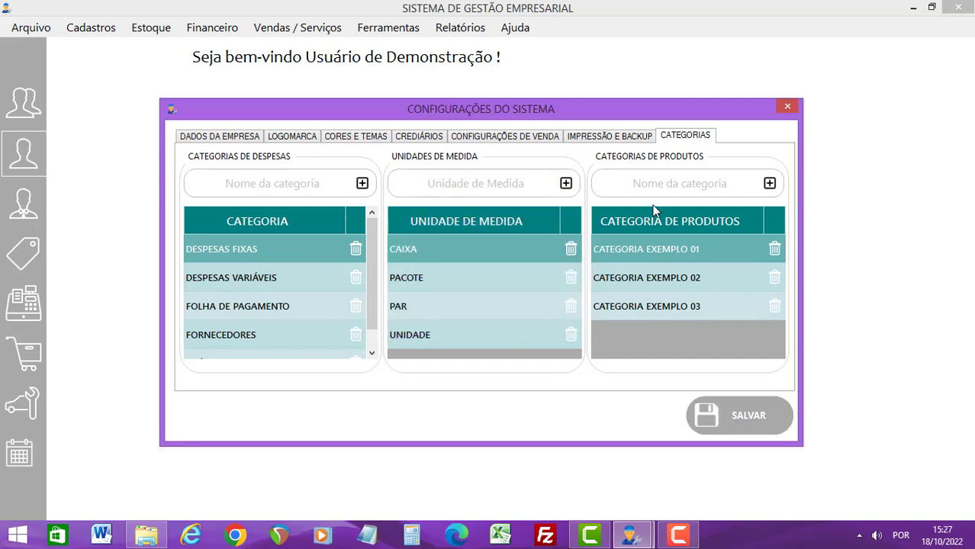
pyautogui.click(253, 140)
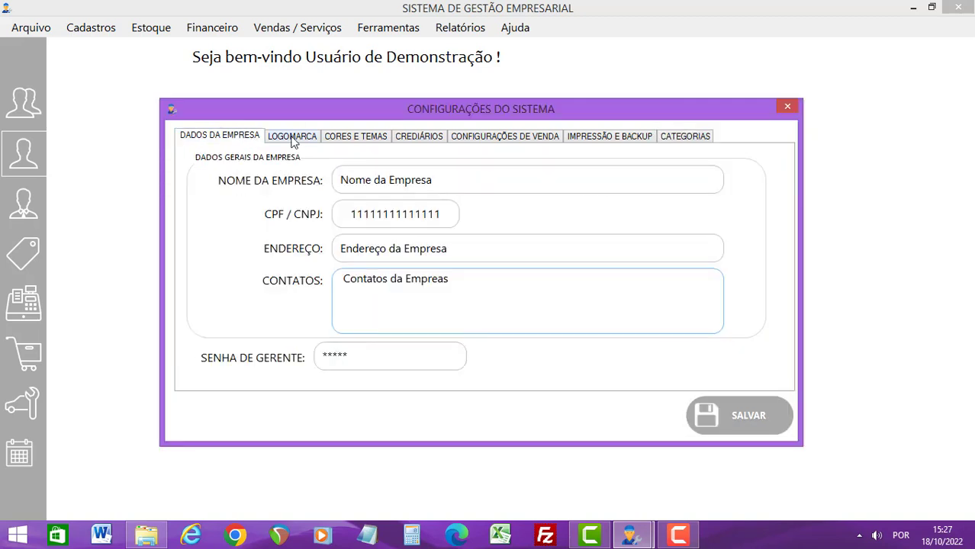